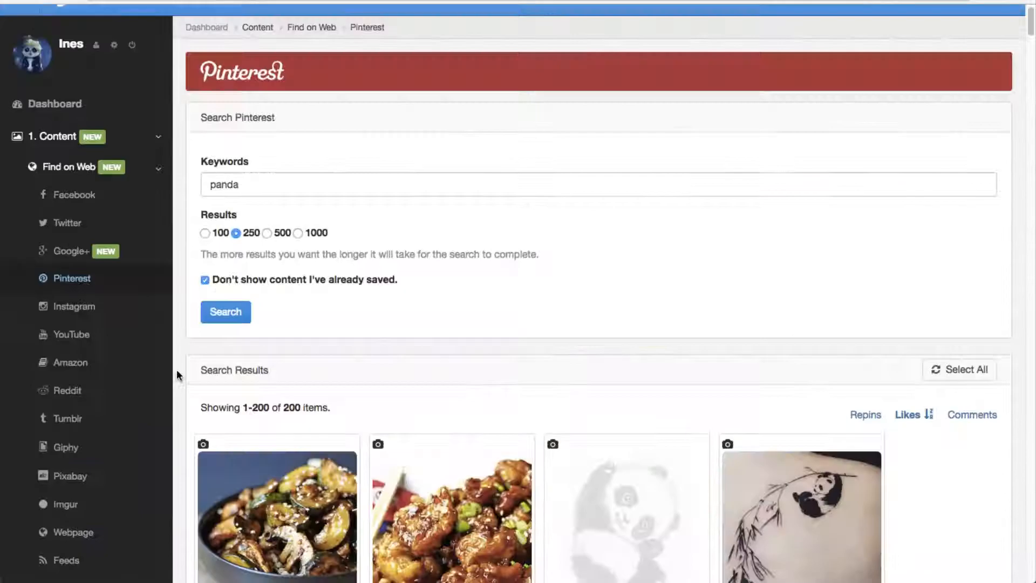
{"action": "scroll", "coordinate": [177, 369], "scroll_direction": "down", "scroll_amount": 7}
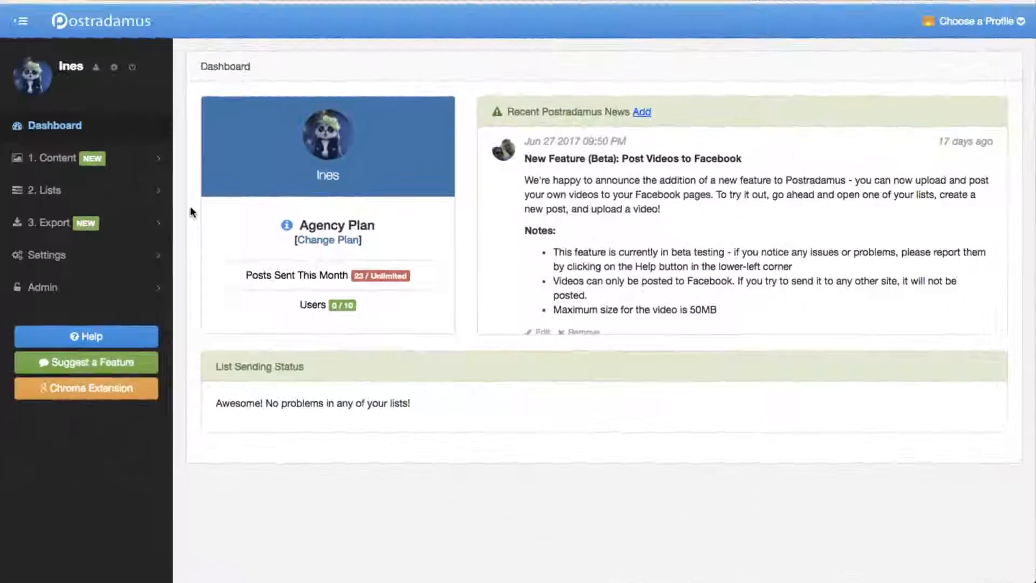
Step: Create a new post template named "Test Template" with Pinterest as the content source
{"action": "left_click", "coordinate": [145, 261]}
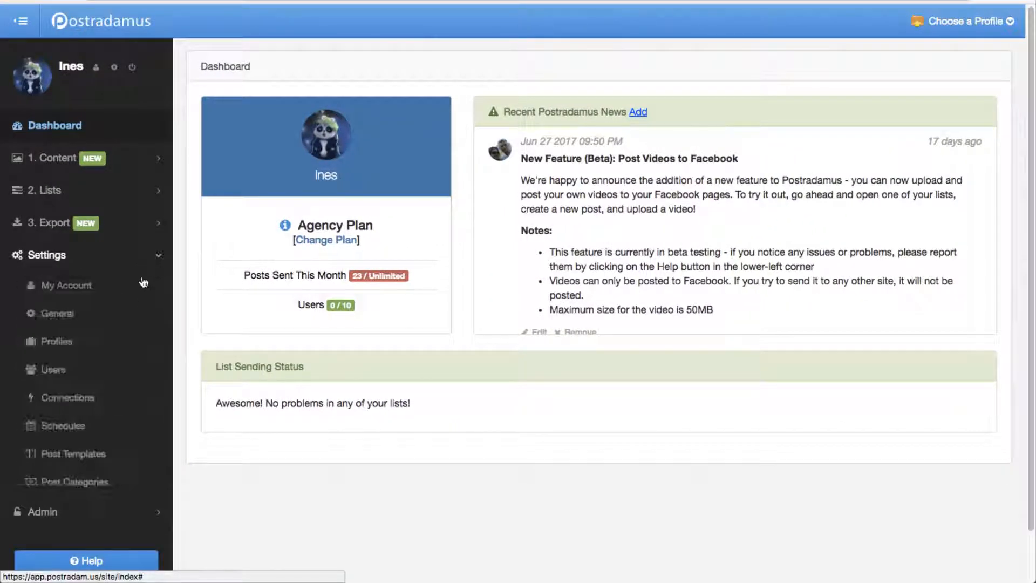
{"action": "left_click", "coordinate": [138, 462]}
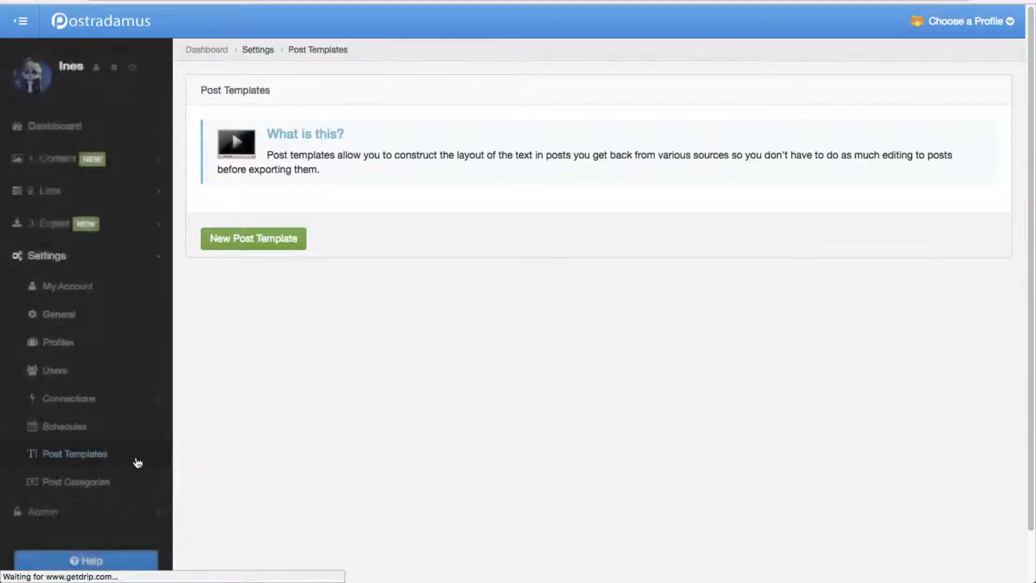
{"action": "left_click", "coordinate": [248, 239]}
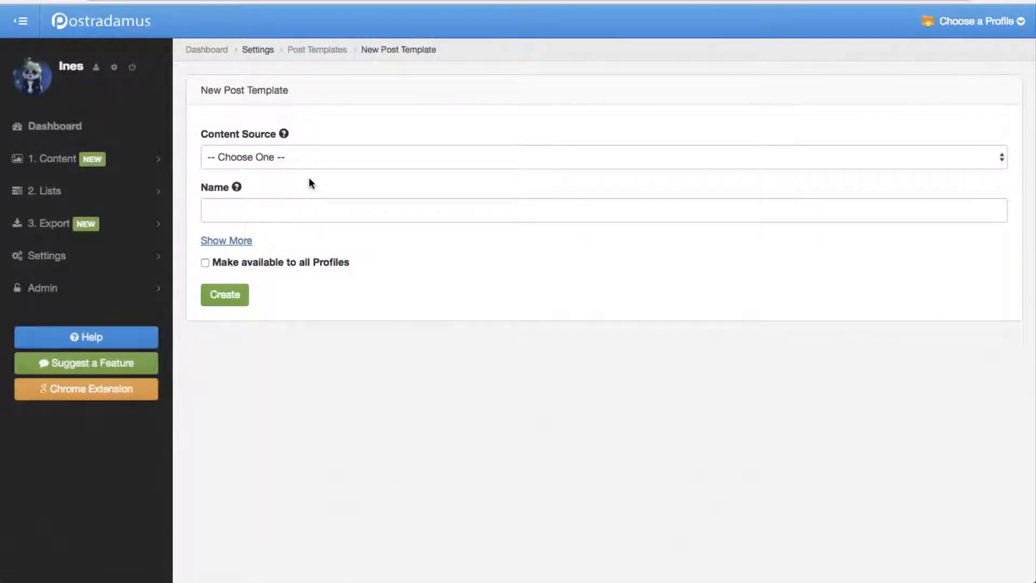
{"action": "left_click", "coordinate": [300, 159]}
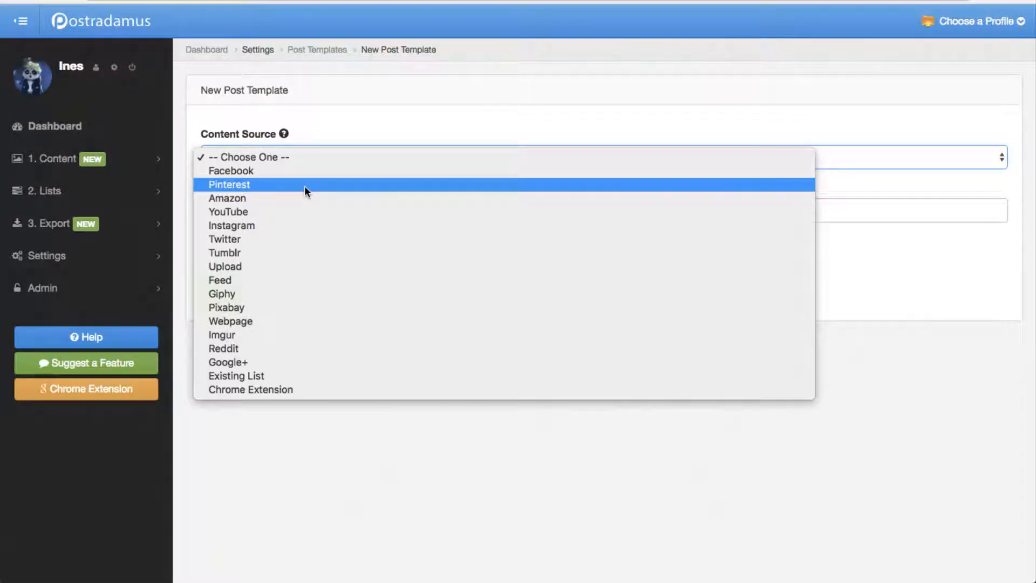
{"action": "left_click", "coordinate": [304, 186]}
{"action": "left_click", "coordinate": [307, 209]}
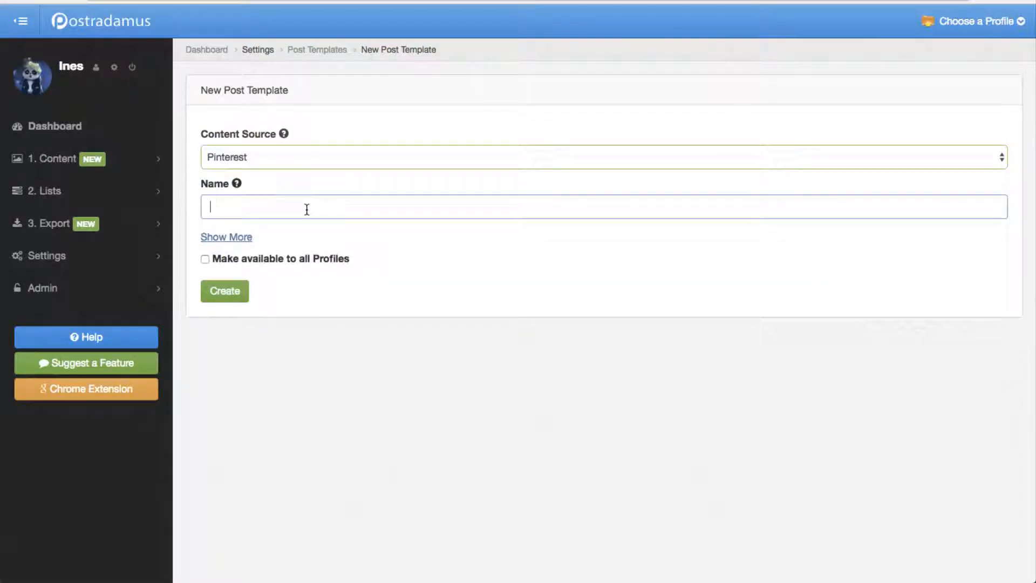
{"action": "type", "text": "Test Template"}
{"action": "left_click", "coordinate": [240, 296]}
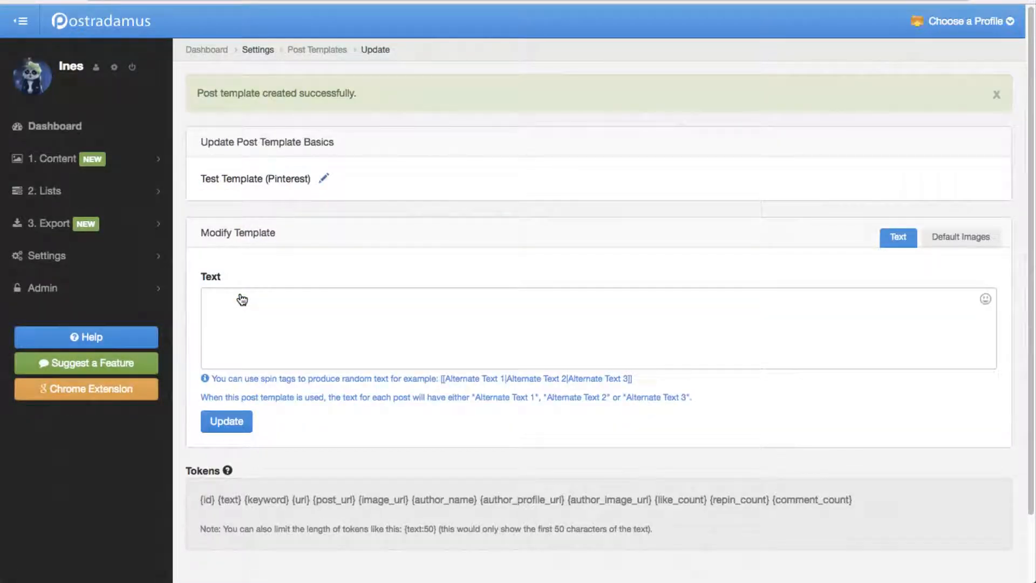
Step: Write the template text: "Found this on Pinterest", a blank line, and separate lines labelled Text: " ", Author: and Repins:
{"action": "scroll", "coordinate": [425, 219], "scroll_direction": "down", "scroll_amount": 3}
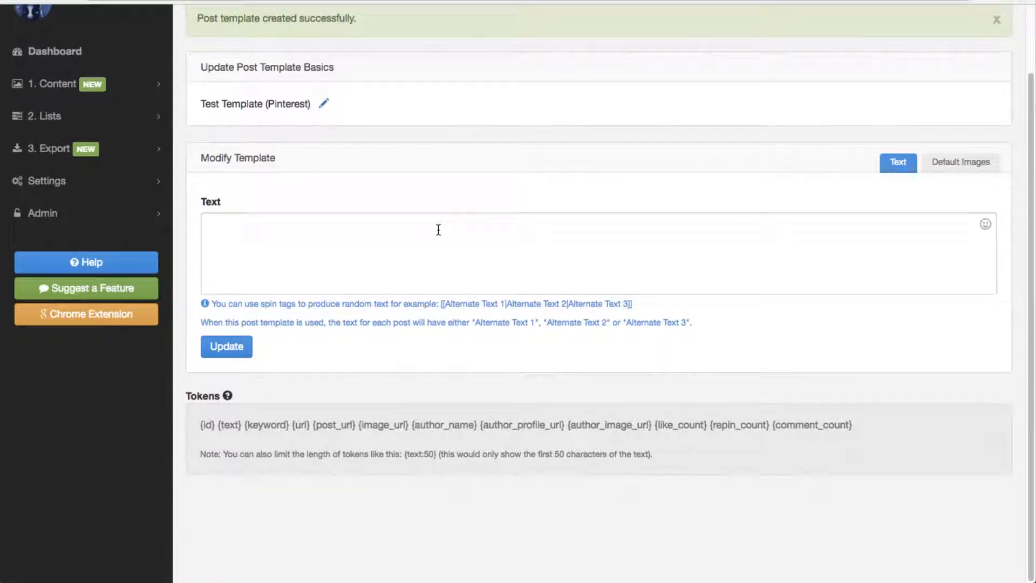
{"action": "left_click", "coordinate": [438, 229]}
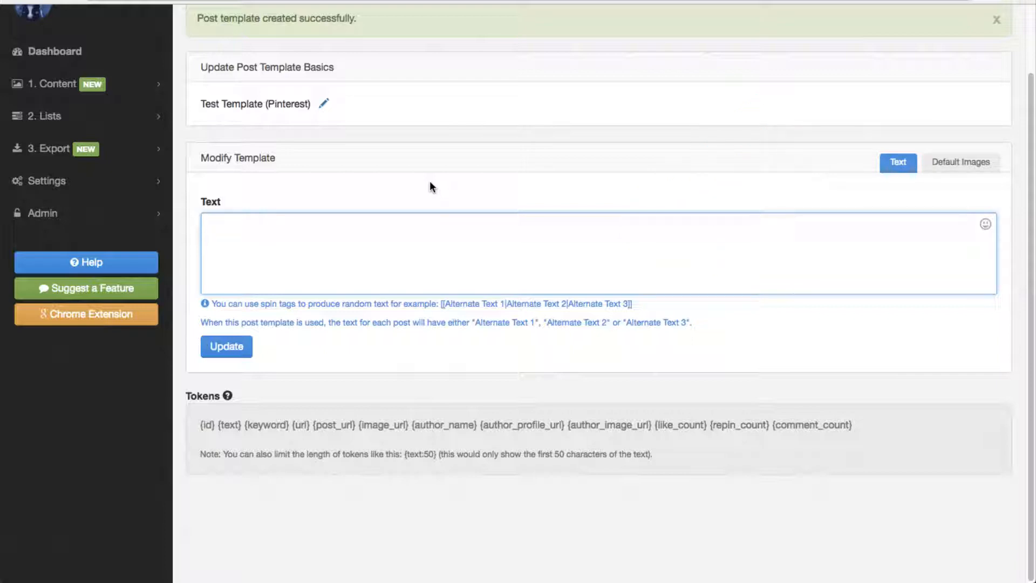
{"action": "type", "text": "Found this on Pinterest"}
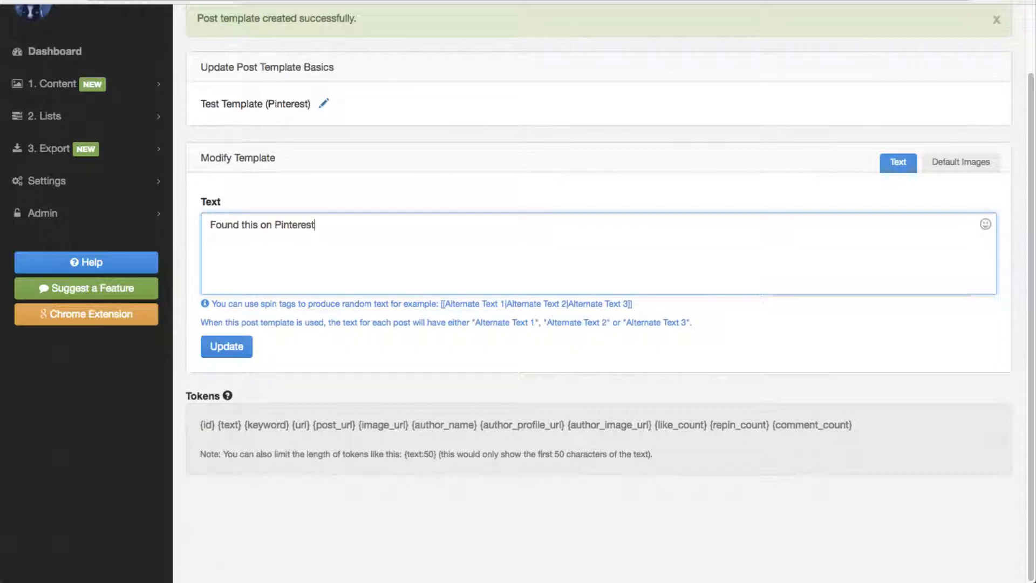
{"action": "key", "text": "Return"}
{"action": "key", "text": "Return"}
{"action": "type", "text": "Text: \" \""}
{"action": "key", "text": "Return"}
{"action": "type", "text": "Author:"}
{"action": "key", "text": "Return"}
{"action": "type", "text": "Repins:"}
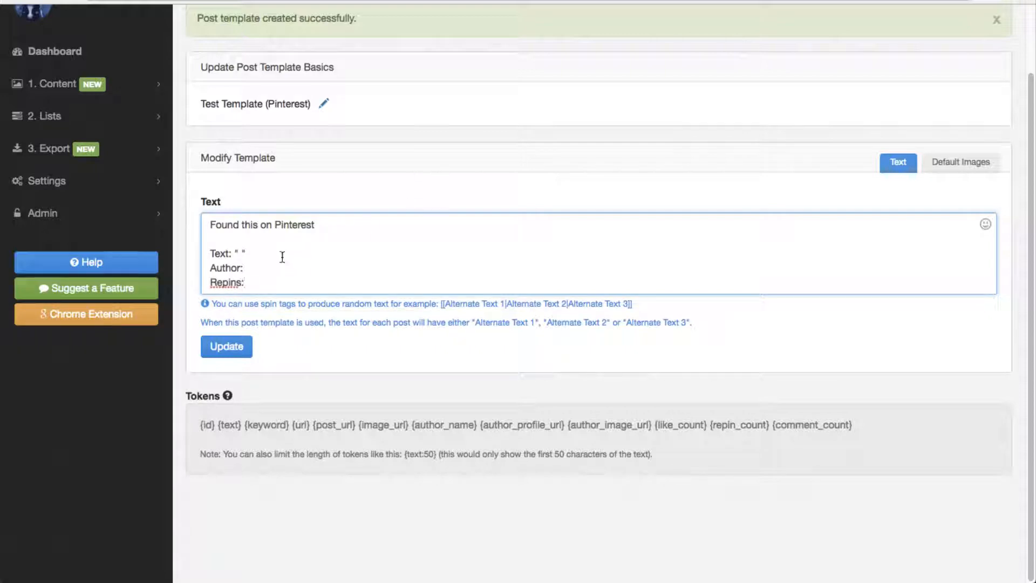
Step: Fill the labelled lines with the tokens {text:60} inside the quotes, {author_name} and {repin_count}, and save the template
{"action": "left_click", "coordinate": [241, 255]}
{"action": "type", "text": "{text"}
{"action": "type", "text": "}"}
{"action": "type", "text": ":60"}
{"action": "left_click", "coordinate": [244, 268]}
{"action": "type", "text": "{}"}
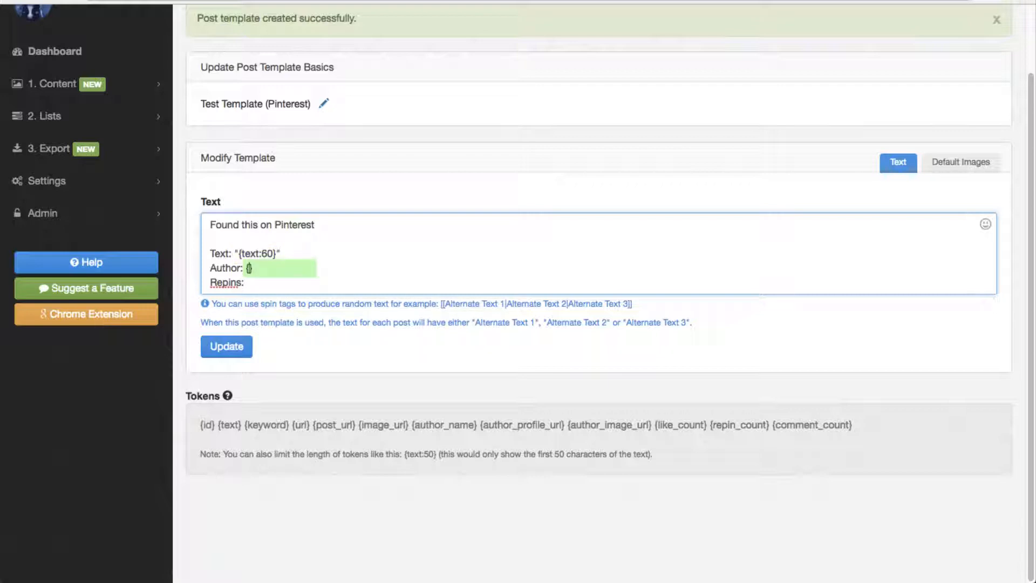
{"action": "type", "text": "author_name"}
{"action": "key", "text": "Down"}
{"action": "type", "text": "{}"}
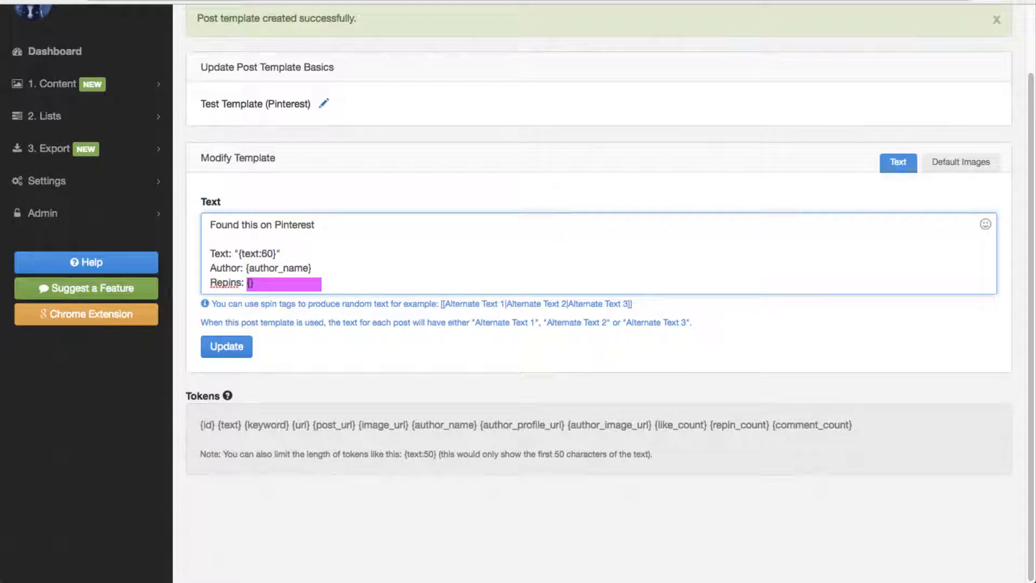
{"action": "type", "text": "repin_count"}
{"action": "left_click", "coordinate": [242, 352]}
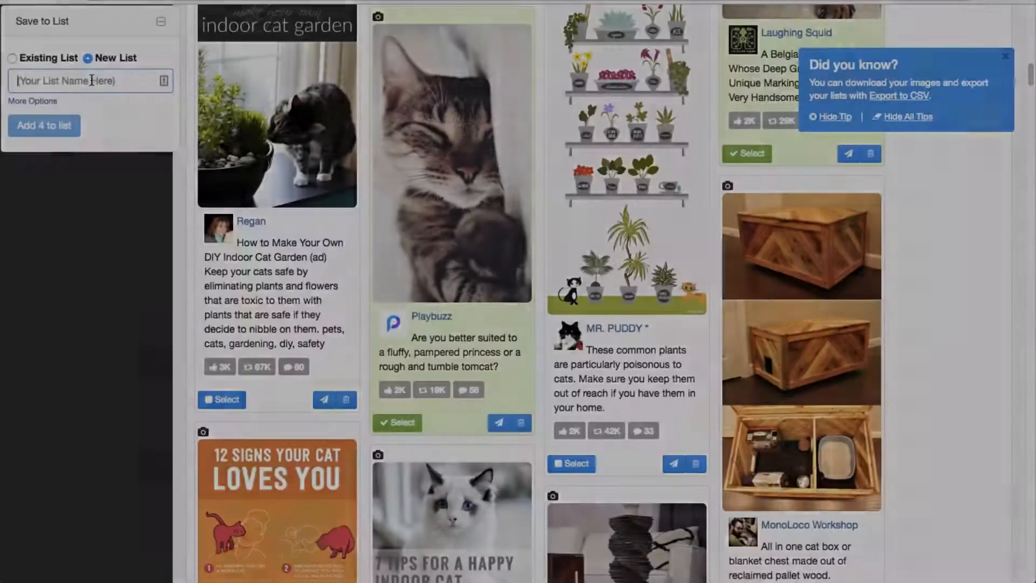
Step: Save the four selected pins to a new list "Test List 1" with Test Template applied, and open the list
{"action": "type", "text": "Test List "}
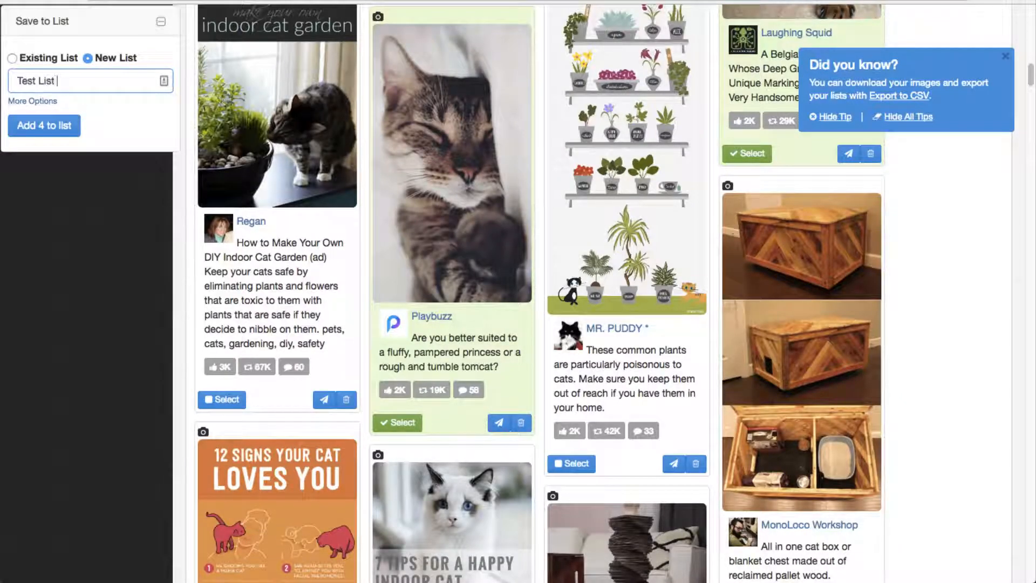
{"action": "type", "text": "1"}
{"action": "left_click", "coordinate": [68, 101]}
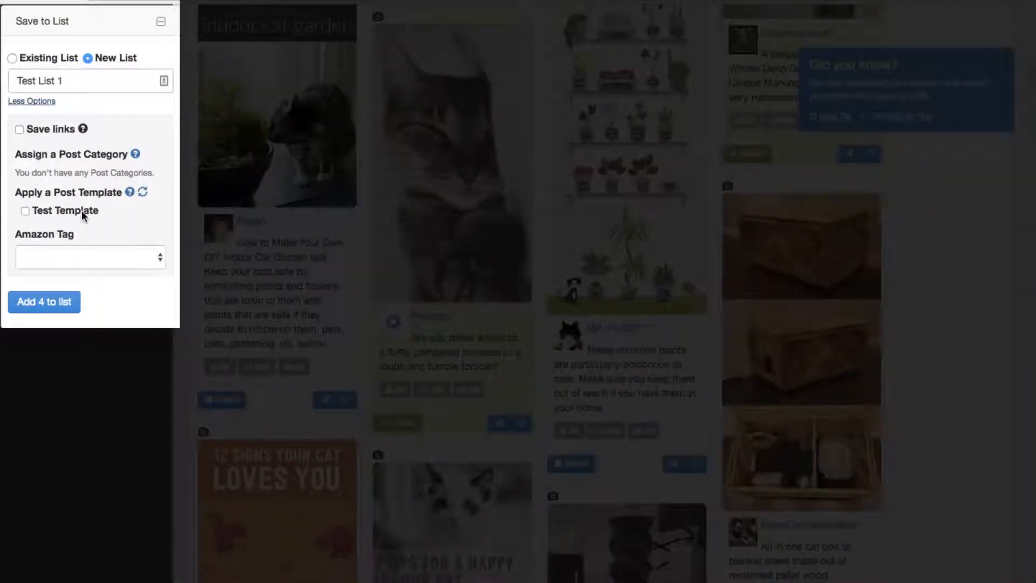
{"action": "left_click", "coordinate": [82, 210]}
{"action": "left_click", "coordinate": [55, 302]}
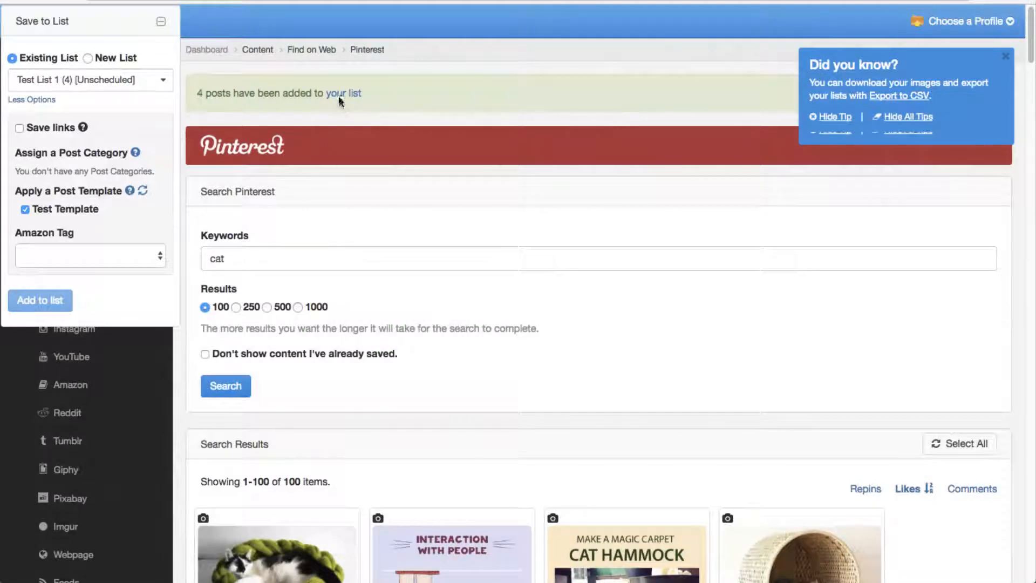
{"action": "left_click", "coordinate": [339, 93]}
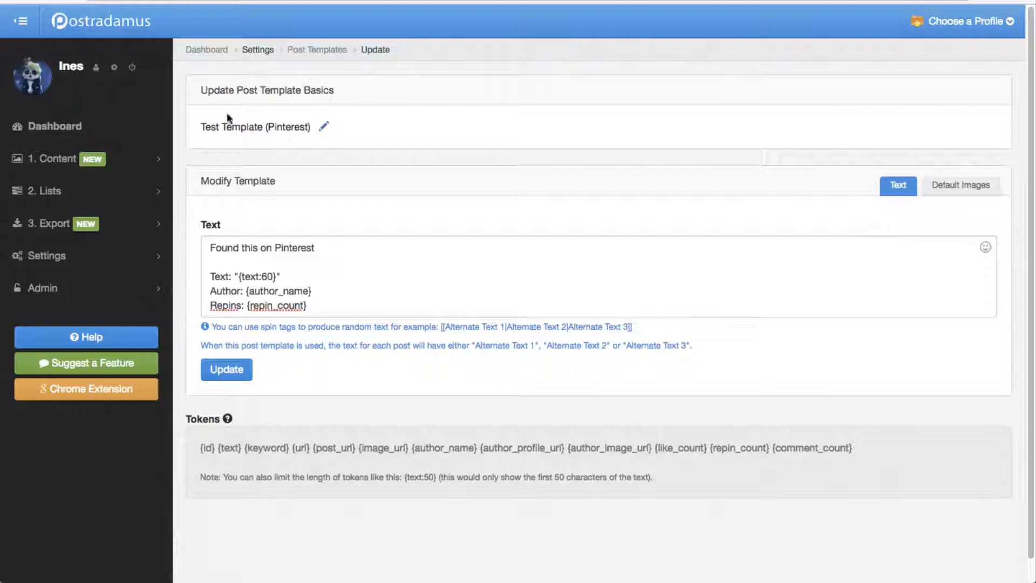
Step: Turn the template's opening line into the spin tag [[Found this on Pinterest|Check out this Pin|More fun stuff from Pinterest]]
{"action": "left_click", "coordinate": [413, 253]}
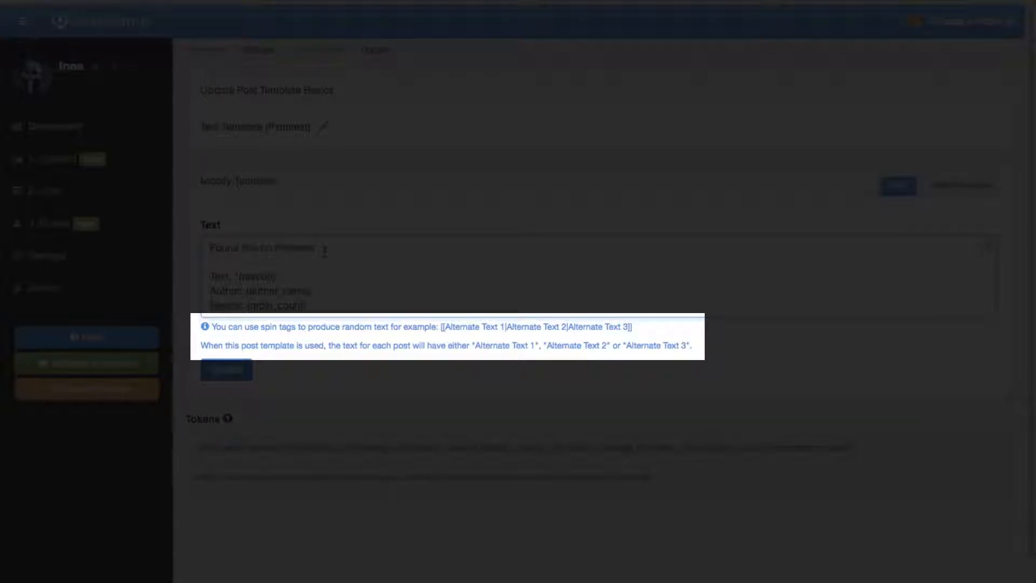
{"action": "type", "text": "[[Found this on Pinterest"}
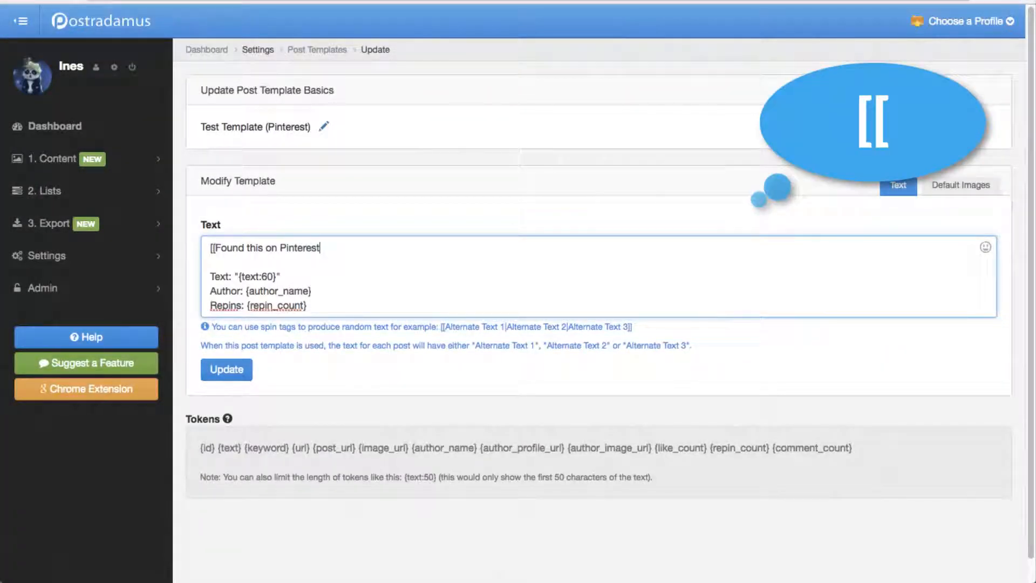
{"action": "type", "text": "|"}
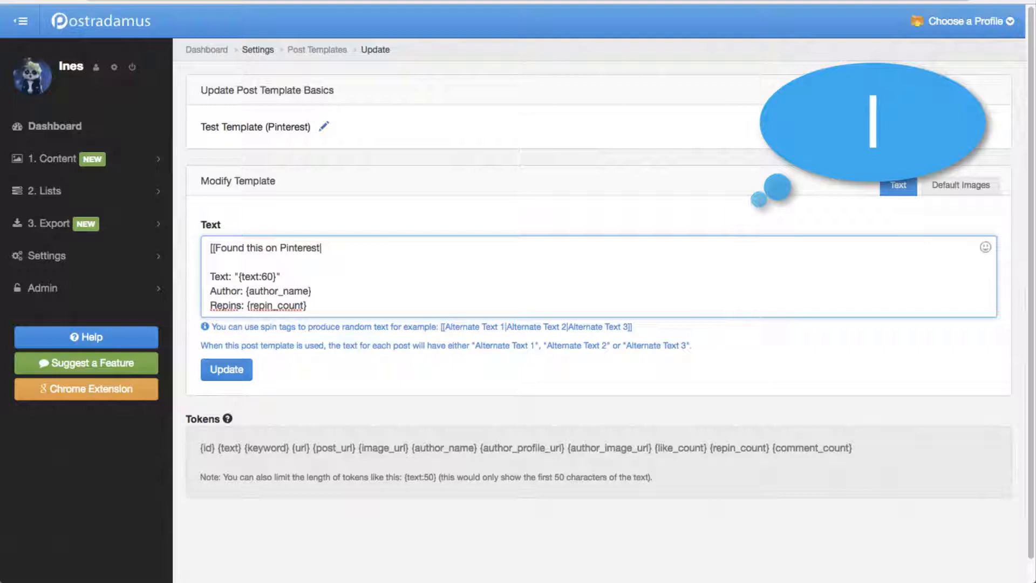
{"action": "type", "text": "Check out this Pin"}
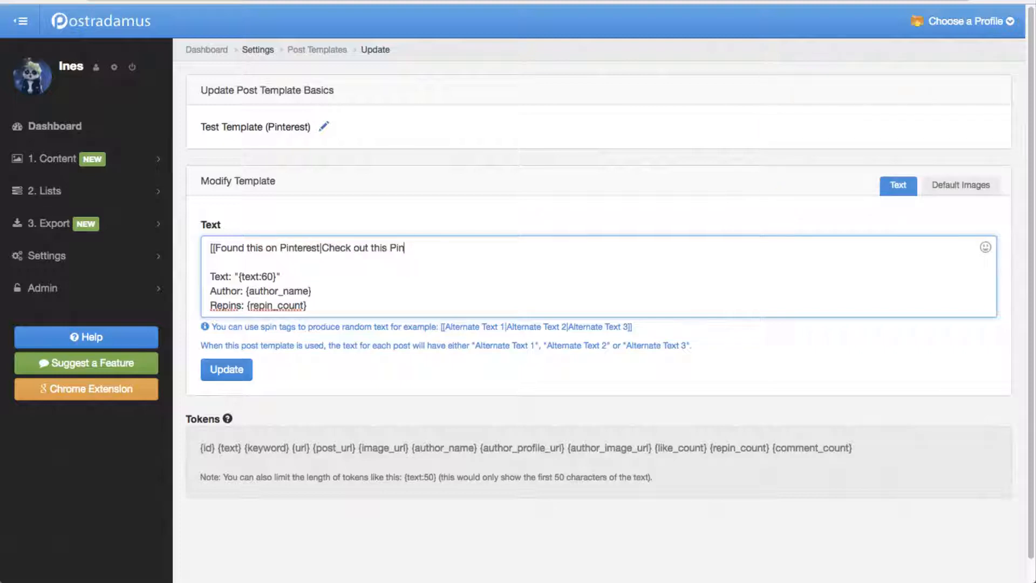
{"action": "type", "text": "|More fun stuff from Pinterest"}
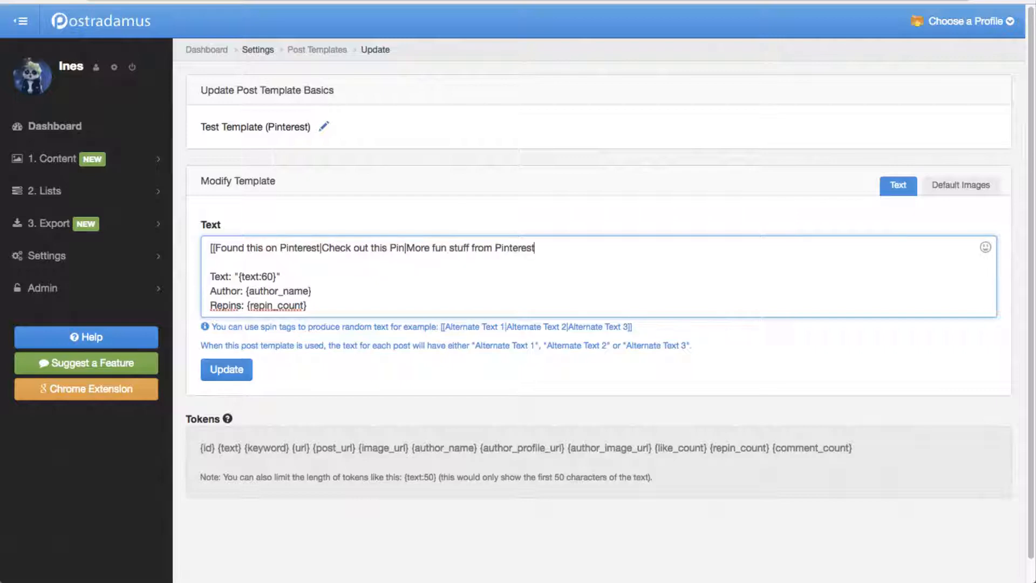
{"action": "type", "text": "]]"}
{"action": "left_click", "coordinate": [323, 303]}
{"action": "key", "text": "Return"}
{"action": "key", "text": "Return"}
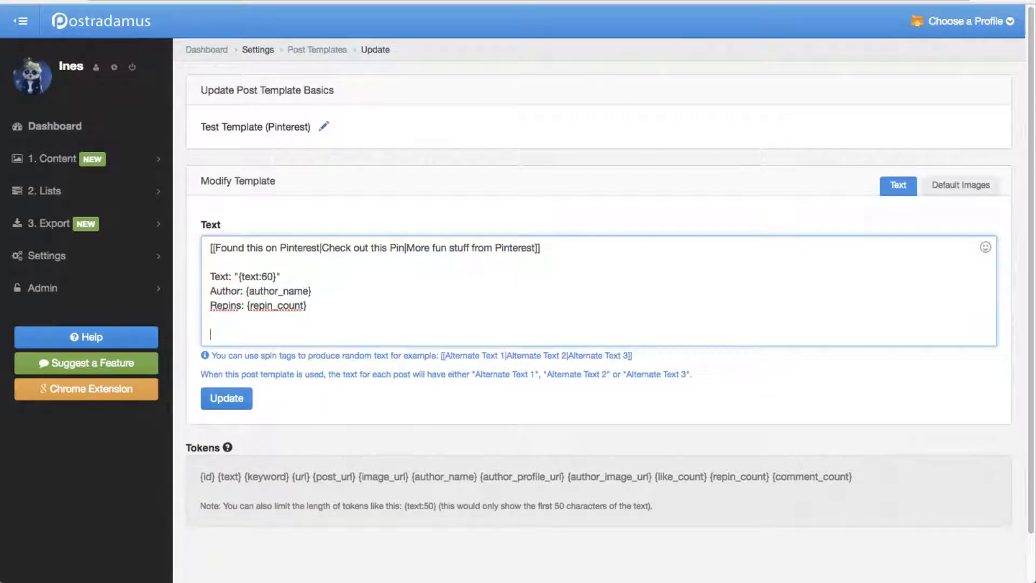
{"action": "type", "text": "https://postradam.us"}
{"action": "key", "text": "super+Left"}
{"action": "type", "text": "[[See more on"}
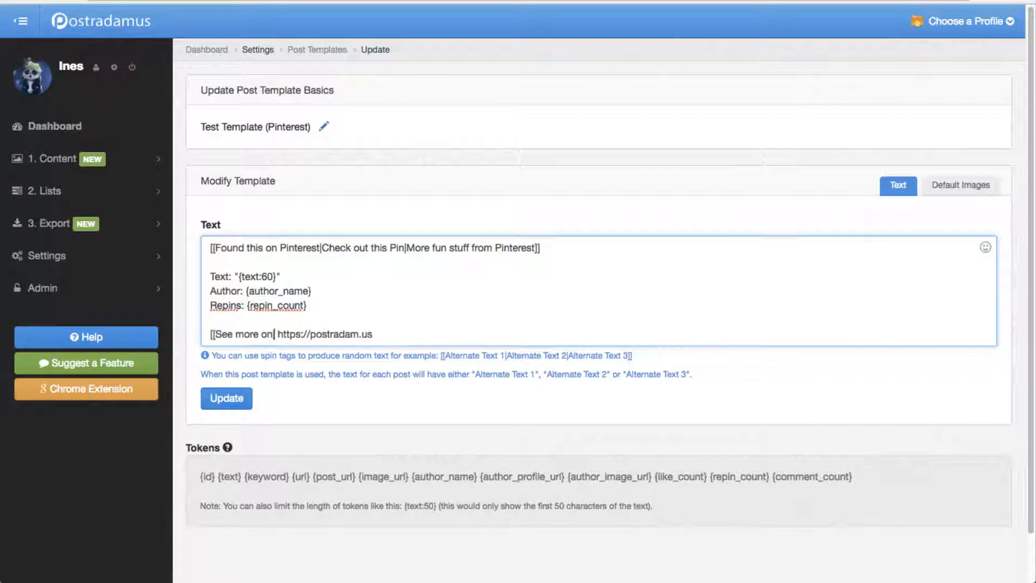
{"action": "type", "text": "|Check out more on|Visit us at]]"}
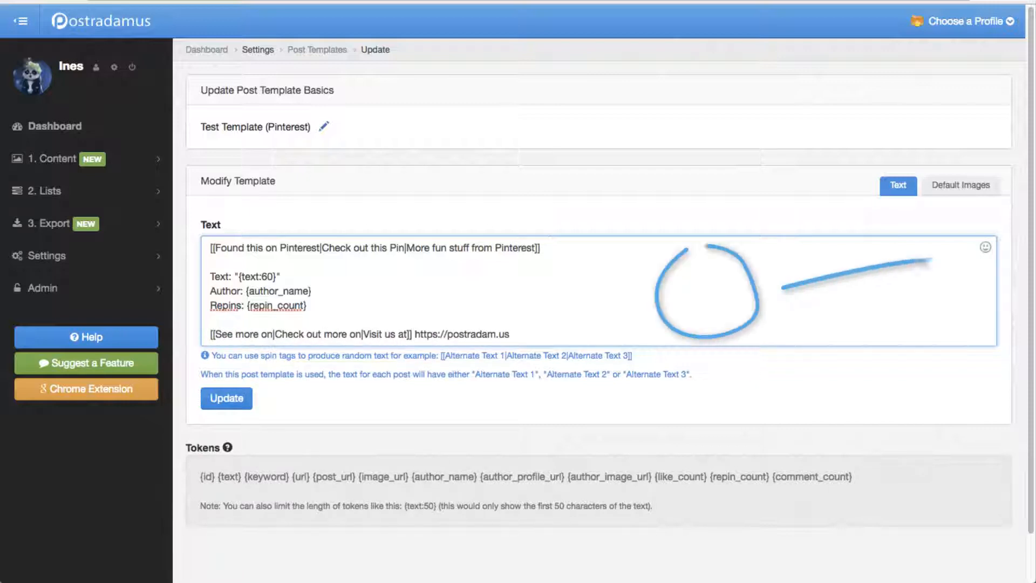
Step: Append a spin tag of six alternative emojis to the opening line, and remove the Text line before saving the template
{"action": "type", "text": "[["}
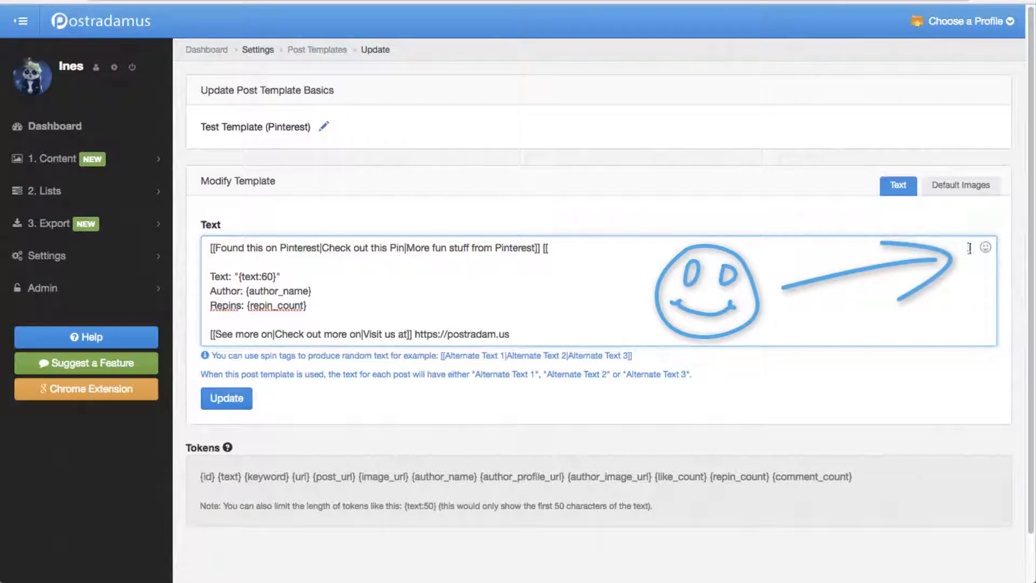
{"action": "type", "text": "👍|👋|👈|🙃|🤗|😄]]"}
{"action": "triple_click", "coordinate": [425, 288]}
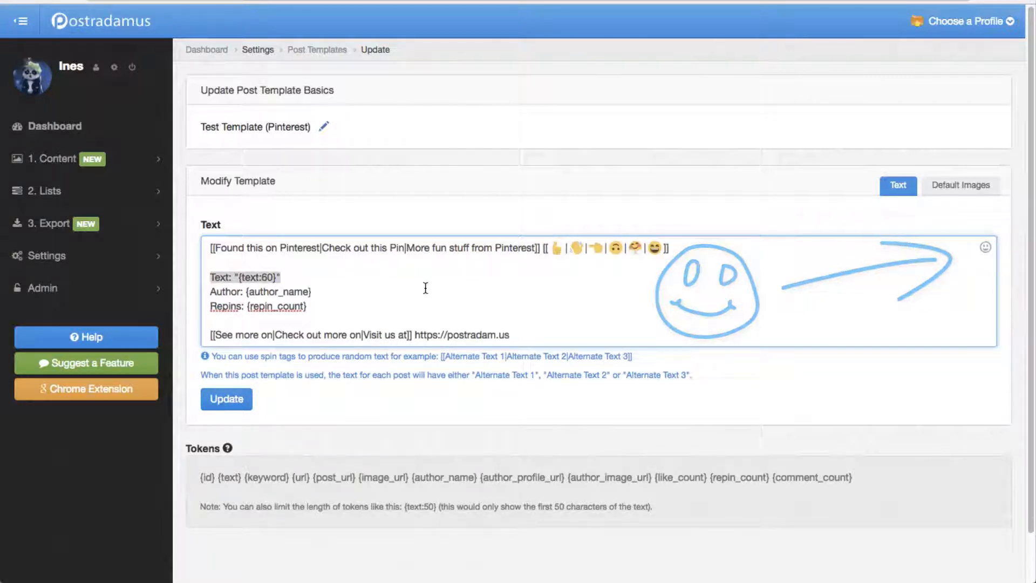
{"action": "key", "text": "BackSpace"}
{"action": "left_click", "coordinate": [232, 394]}
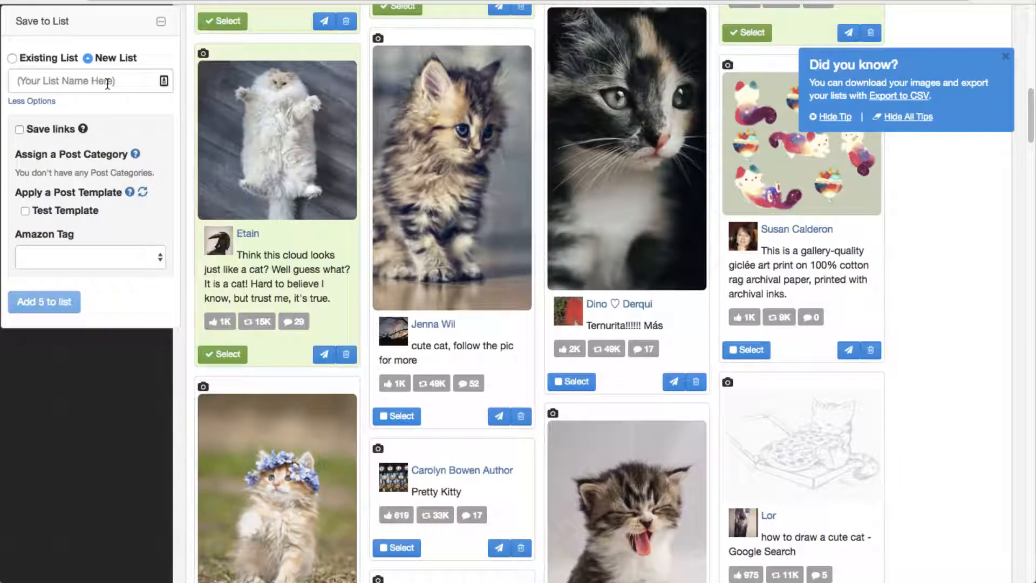
Step: Save the five selected pins to a new list "Test List 2" with Test Template applied, and open the list
{"action": "left_click", "coordinate": [107, 84]}
{"action": "type", "text": "Test List 2"}
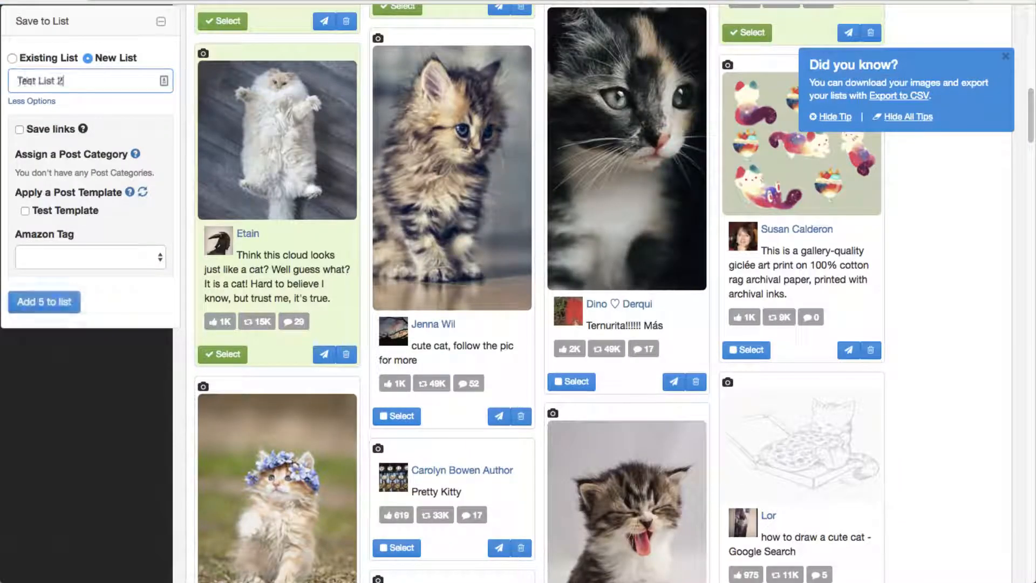
{"action": "left_click", "coordinate": [95, 210]}
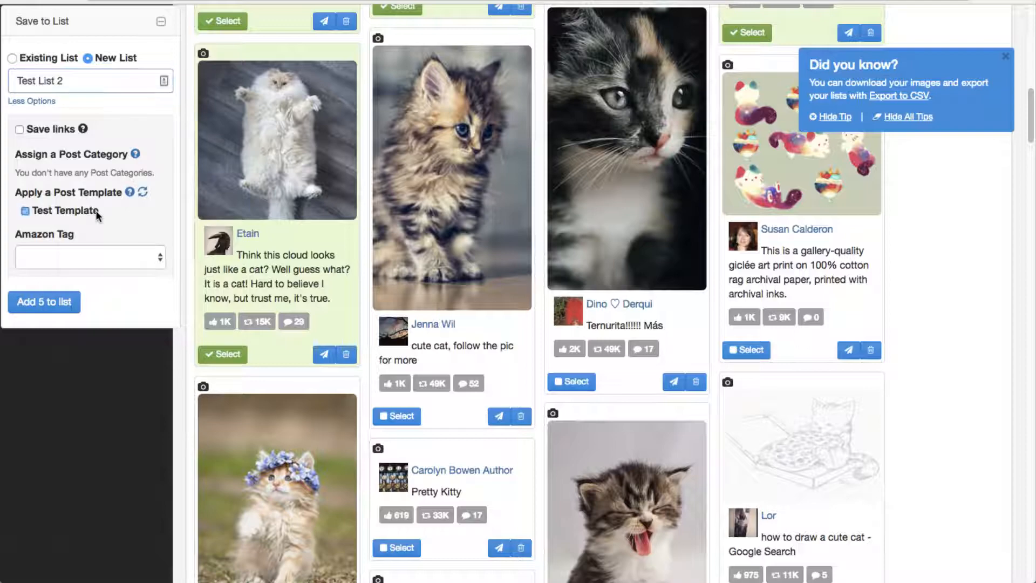
{"action": "left_click", "coordinate": [78, 307]}
{"action": "left_click", "coordinate": [335, 94]}
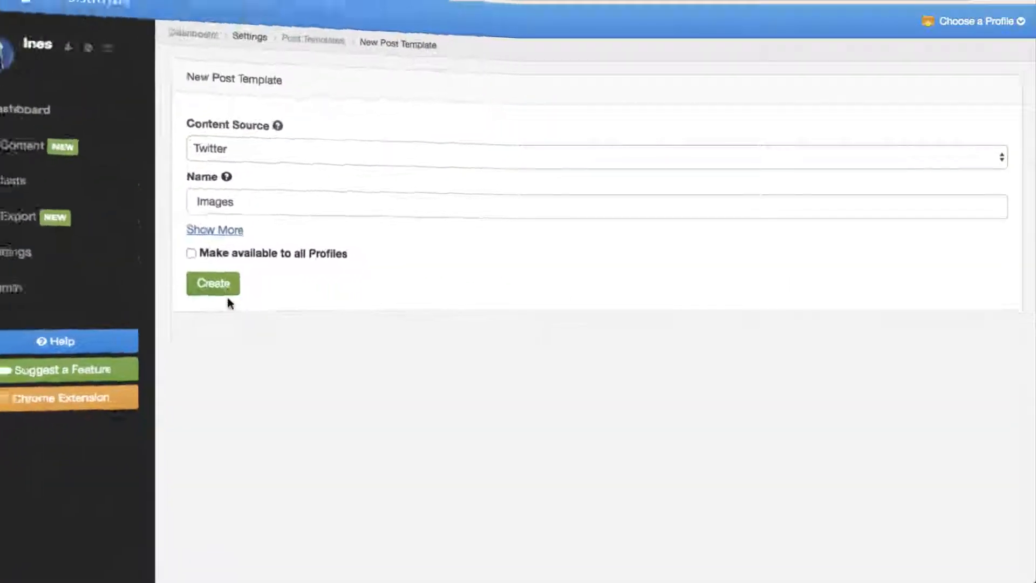
Step: Create the Twitter post template "Images" and save it with {text} as its text
{"action": "left_click", "coordinate": [233, 292]}
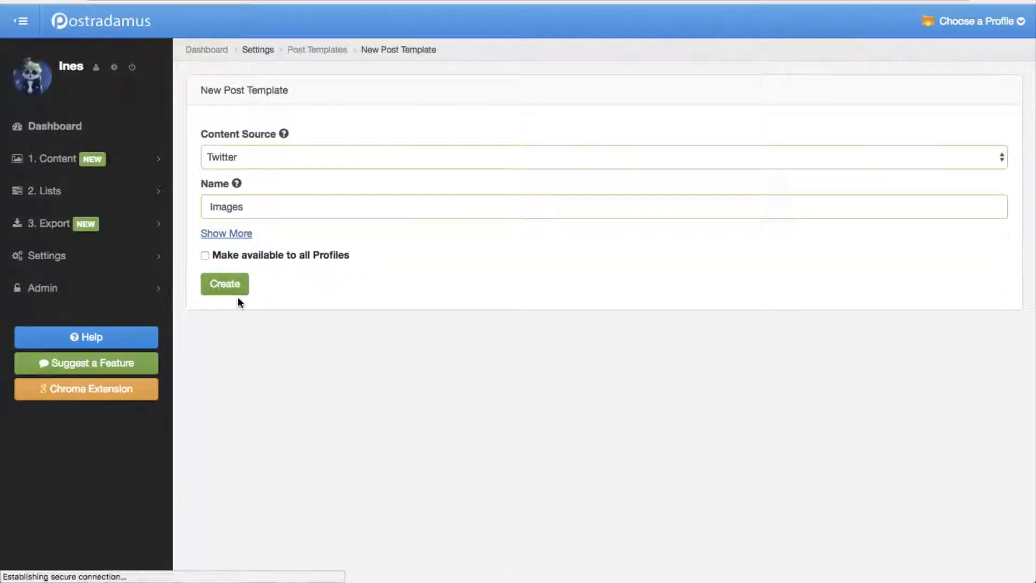
{"action": "type", "text": "{text}"}
{"action": "left_click", "coordinate": [227, 421]}
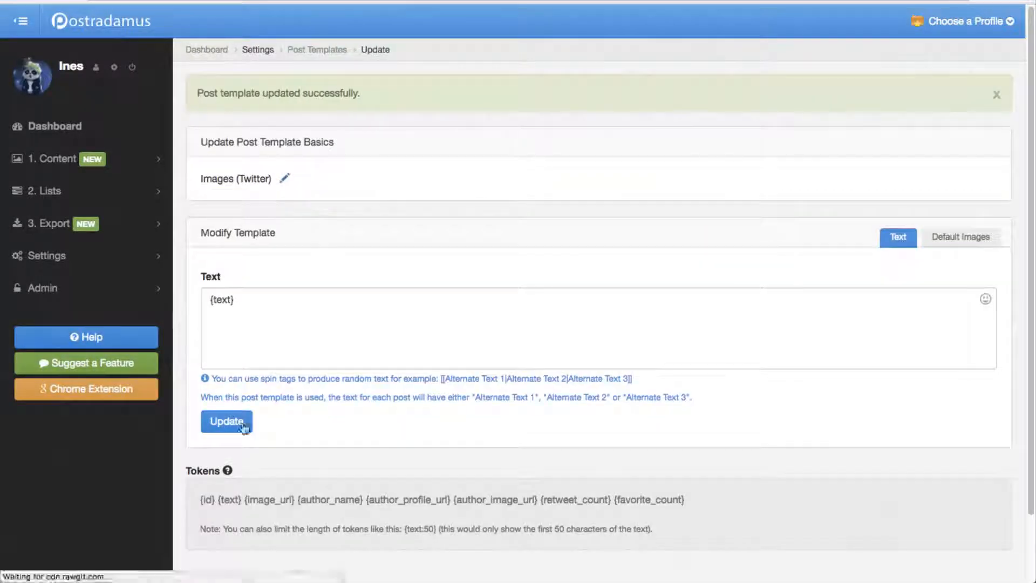
Step: Upload the autumn, owl, pink and tulip JPG files as default images of the Images template
{"action": "left_click", "coordinate": [940, 252]}
{"action": "left_click", "coordinate": [294, 316]}
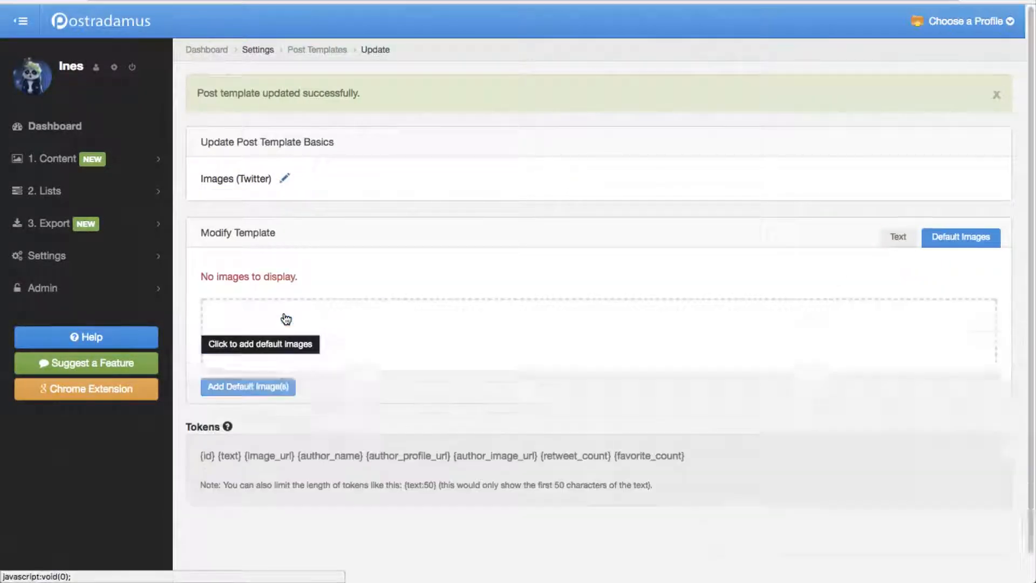
{"action": "left_click_drag", "start_coordinate": [505, 278], "coordinate": [529, 357]}
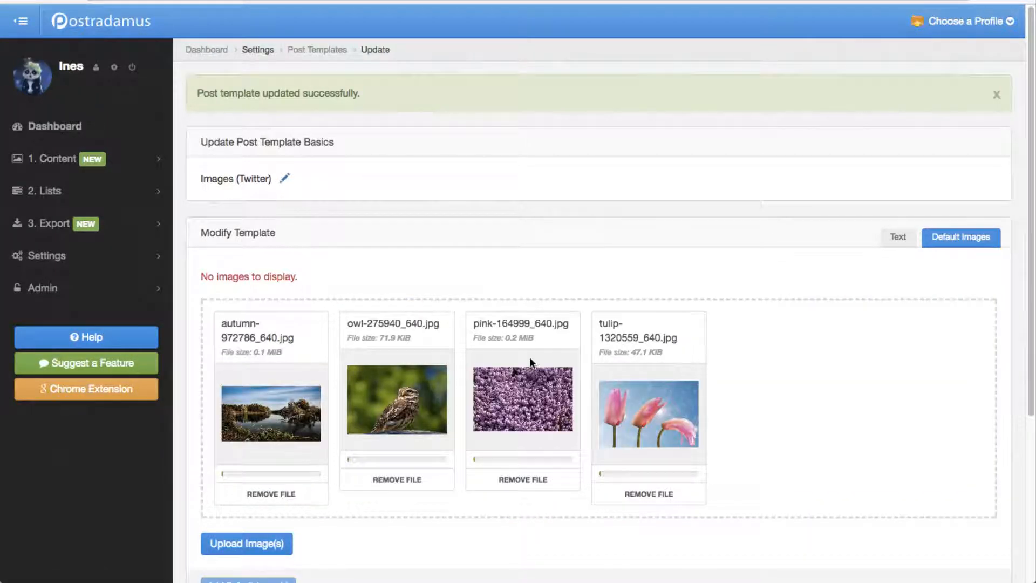
{"action": "scroll", "coordinate": [530, 357], "scroll_direction": "down", "scroll_amount": 1}
{"action": "left_click", "coordinate": [277, 521]}
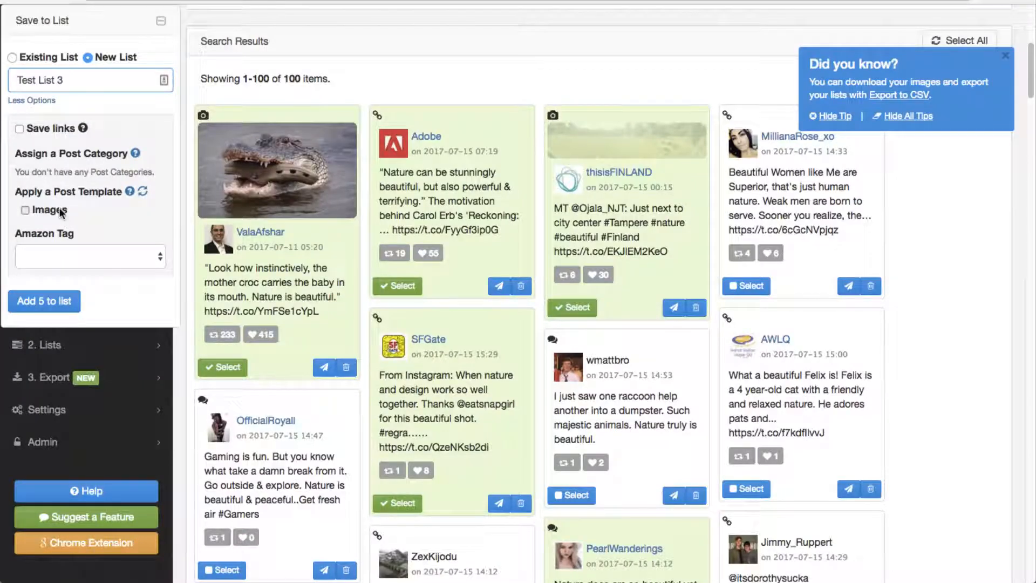
Step: Apply the Images post template to the five selected tweets and add them to the new list "Test List 3"
{"action": "left_click", "coordinate": [62, 212]}
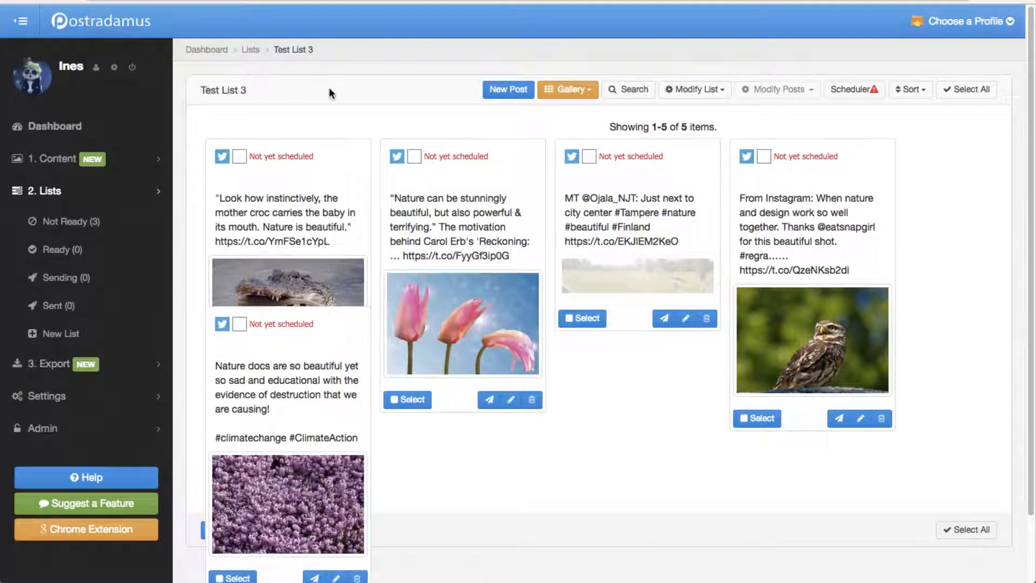